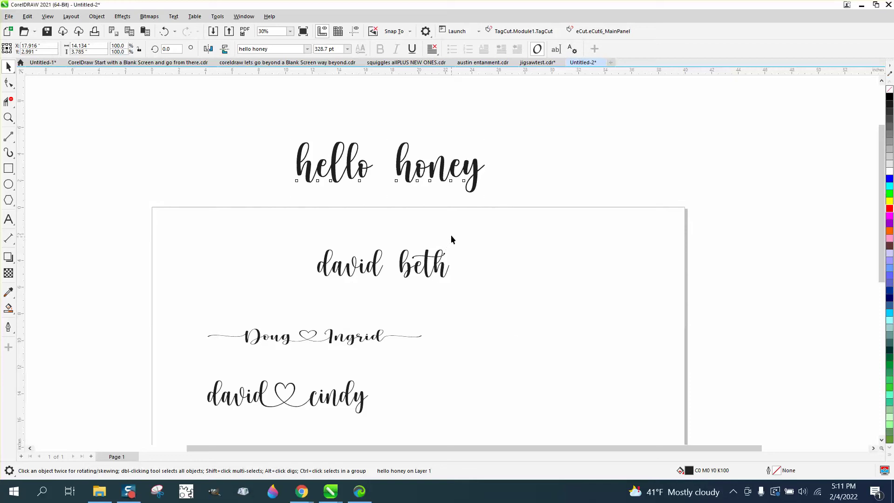
Step: Raise david beth on the page, enlarge it to about 160%, and show the Hello Honey font listing
{"action": "left_click", "coordinate": [409, 207]}
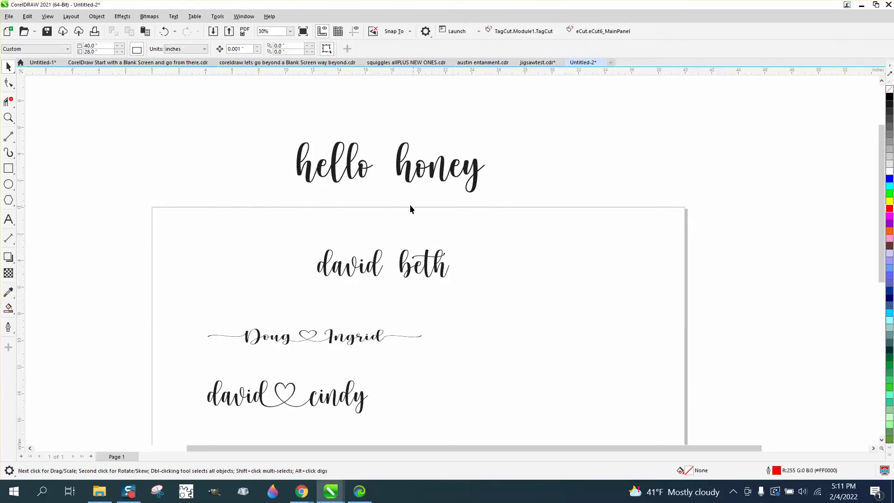
{"action": "left_click", "coordinate": [349, 162]}
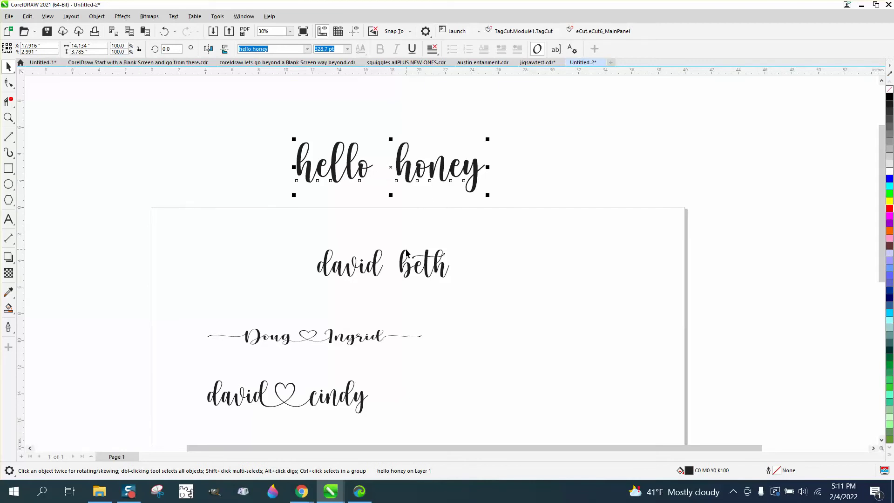
{"action": "left_click_drag", "start_coordinate": [409, 259], "coordinate": [400, 232]}
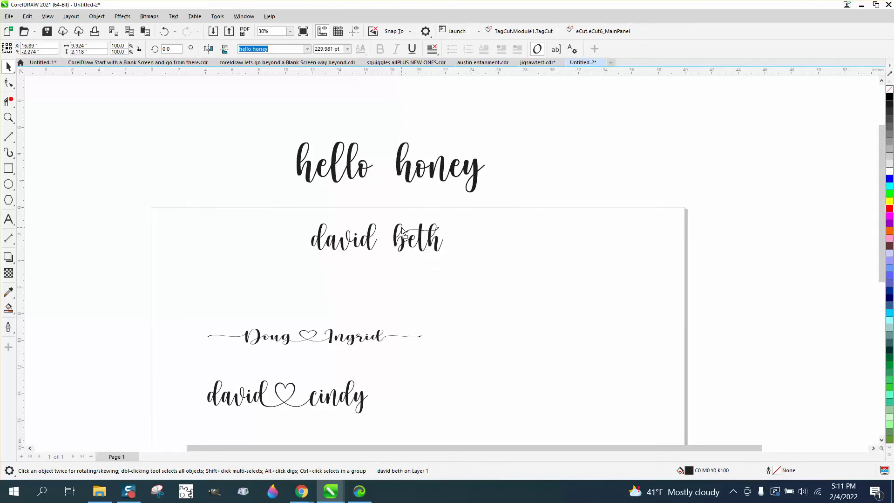
{"action": "left_click_drag", "start_coordinate": [446, 254], "coordinate": [526, 274]}
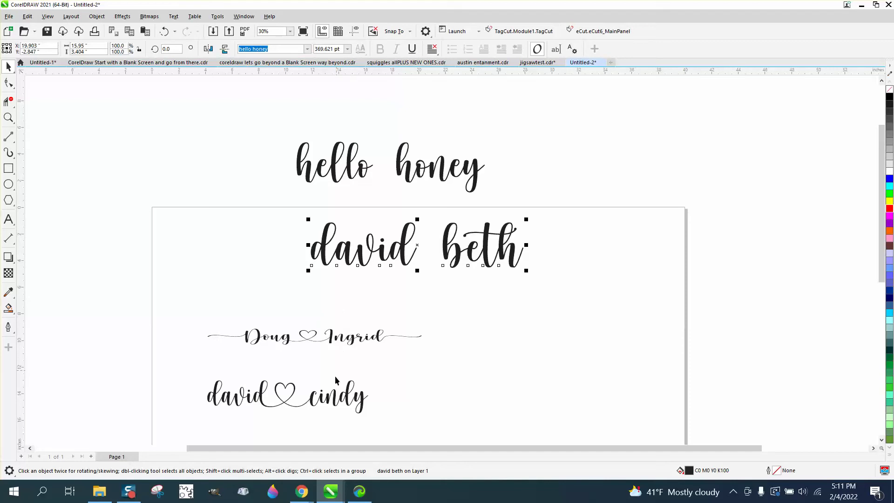
{"action": "mouse_move", "coordinate": [301, 492]}
{"action": "left_click", "coordinate": [308, 461]}
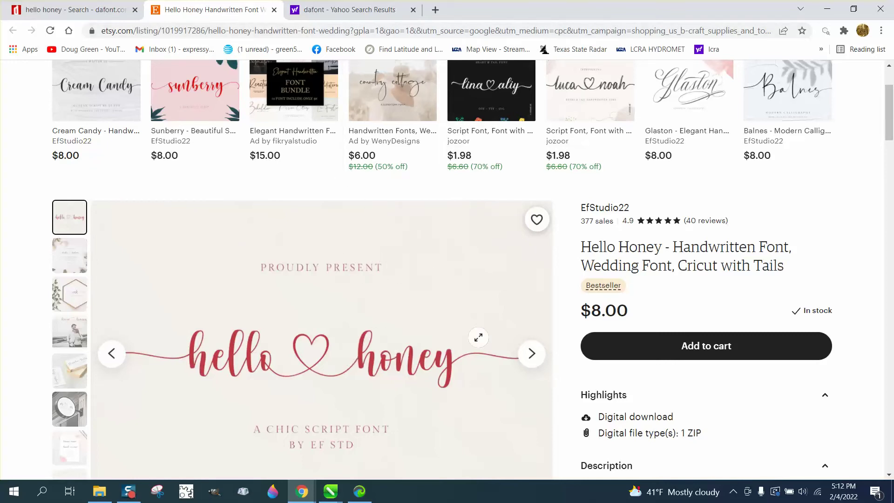
{"action": "left_click", "coordinate": [330, 491]}
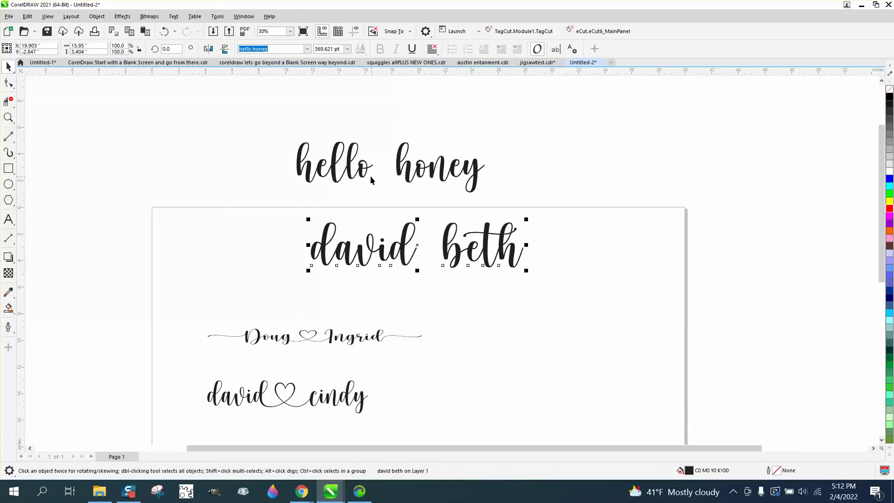
Step: Nudge hello honey slightly right and swap the final o of hello for the heart alternate
{"action": "left_click_drag", "start_coordinate": [370, 180], "coordinate": [380, 184]}
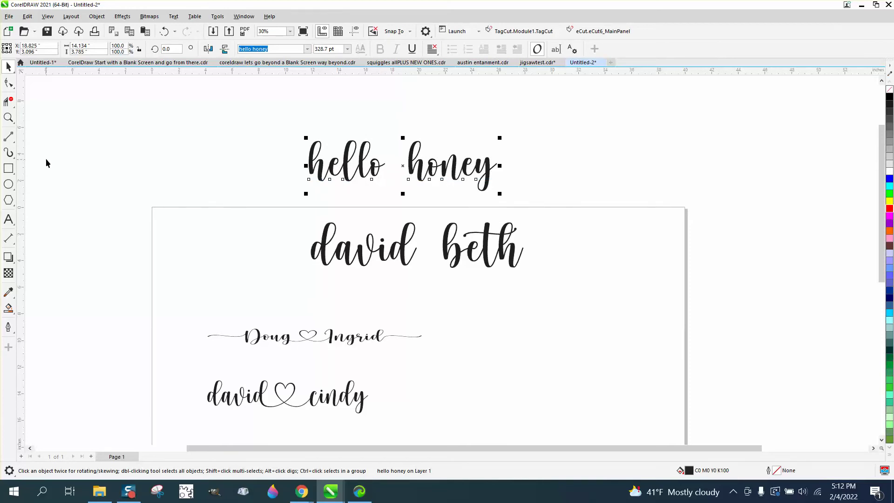
{"action": "left_click", "coordinate": [8, 219]}
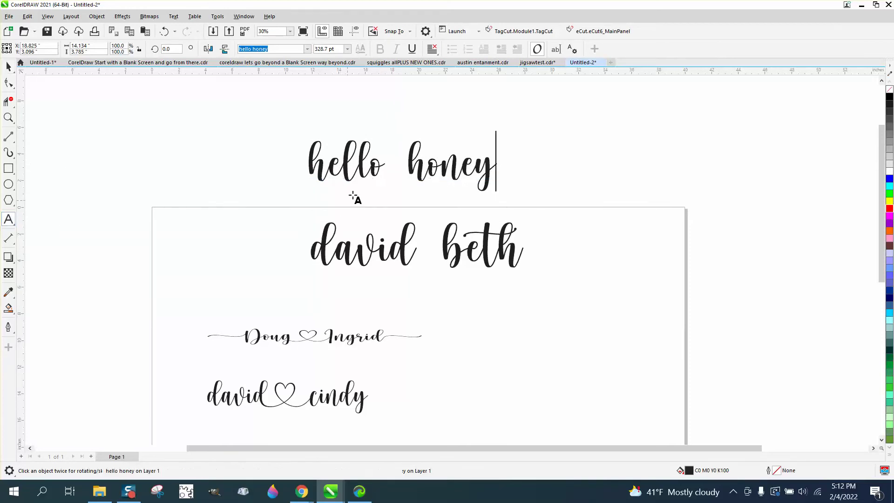
{"action": "left_click", "coordinate": [381, 169]}
{"action": "key", "text": "shift+Left"}
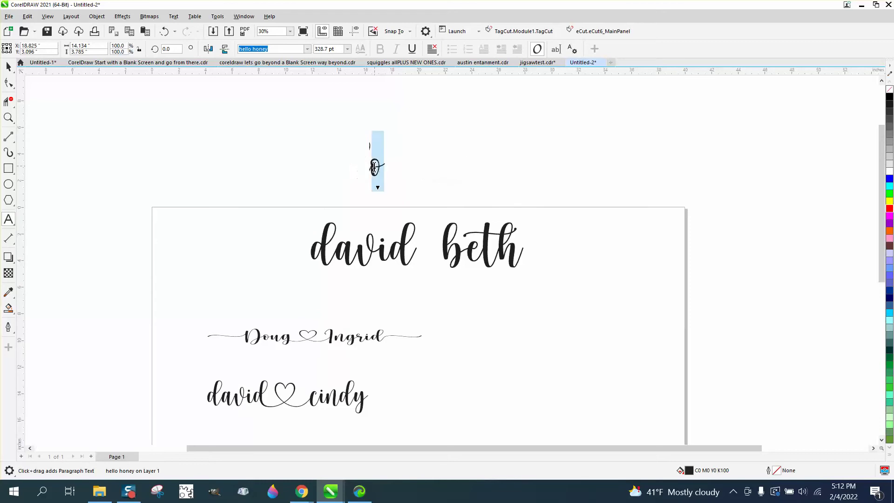
{"action": "left_click", "coordinate": [379, 190]}
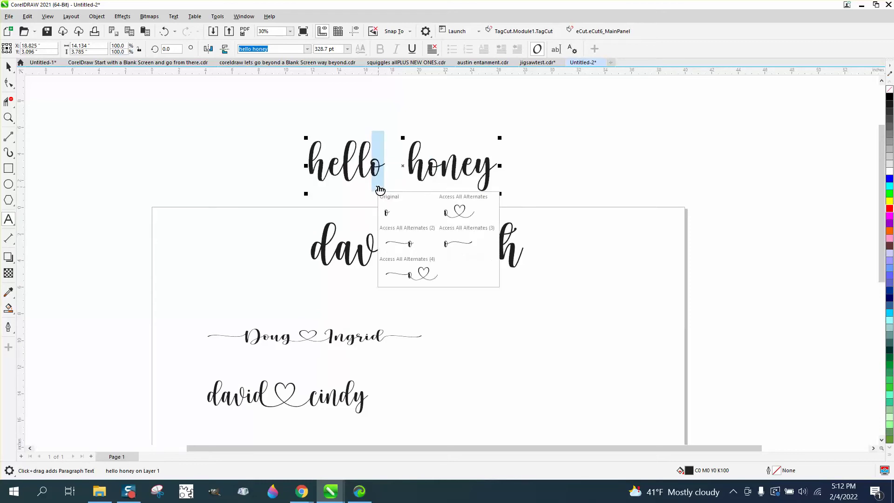
{"action": "left_click", "coordinate": [458, 207]}
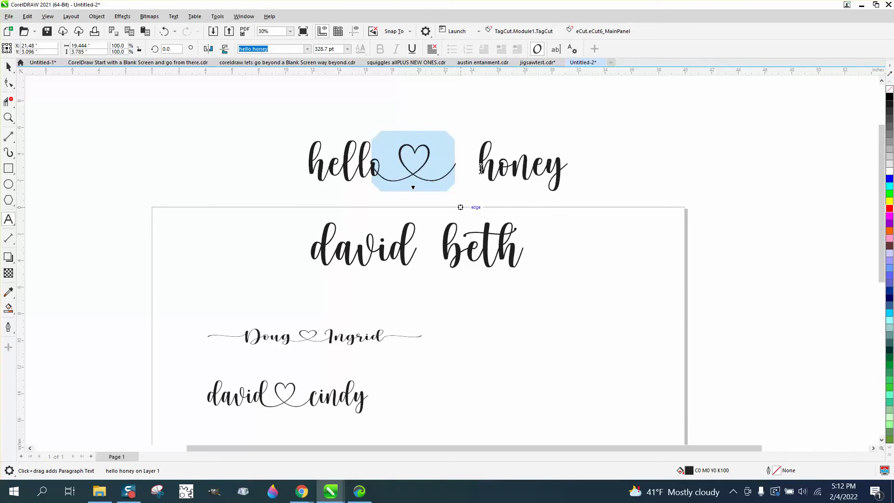
Step: Try a swash-tailed alternate on the h of honey, then revert it to the plain h
{"action": "left_click_drag", "start_coordinate": [481, 168], "coordinate": [497, 170]}
{"action": "left_click", "coordinate": [492, 190]}
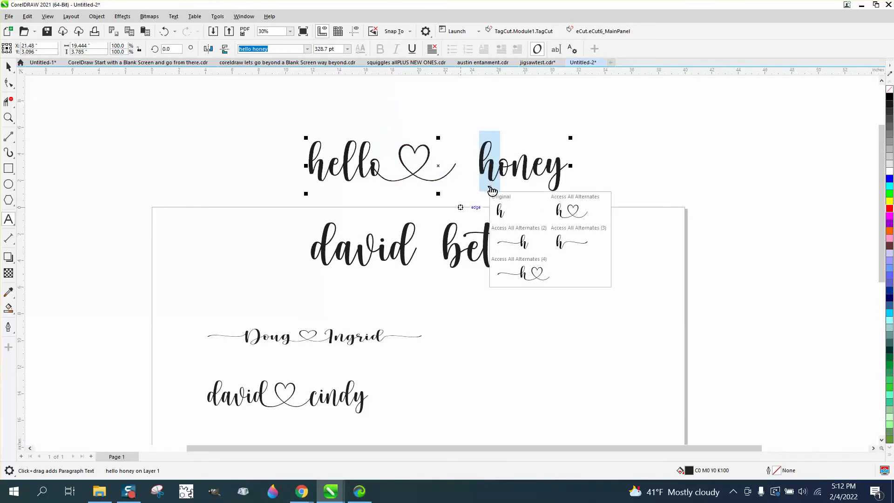
{"action": "left_click", "coordinate": [523, 242]}
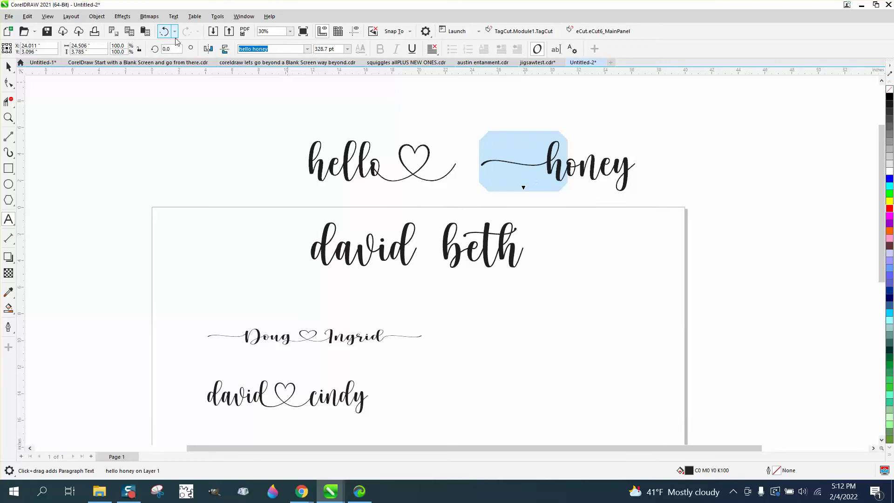
{"action": "left_click", "coordinate": [165, 32]}
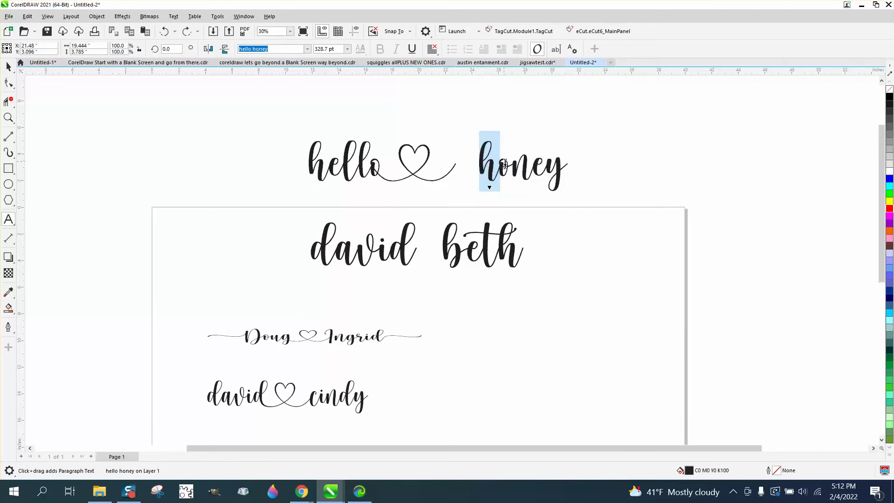
{"action": "left_click", "coordinate": [9, 66]}
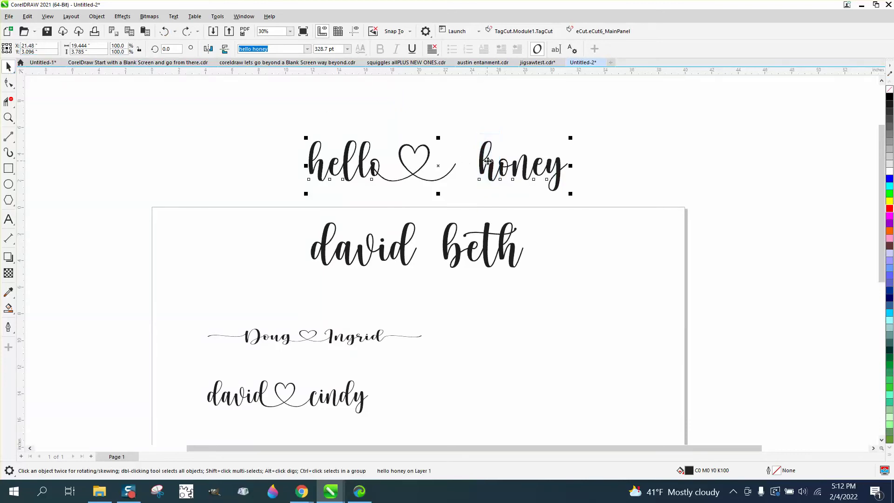
Step: Break hello honey into separate word objects and move honey left toward the heart
{"action": "left_click", "coordinate": [95, 16]}
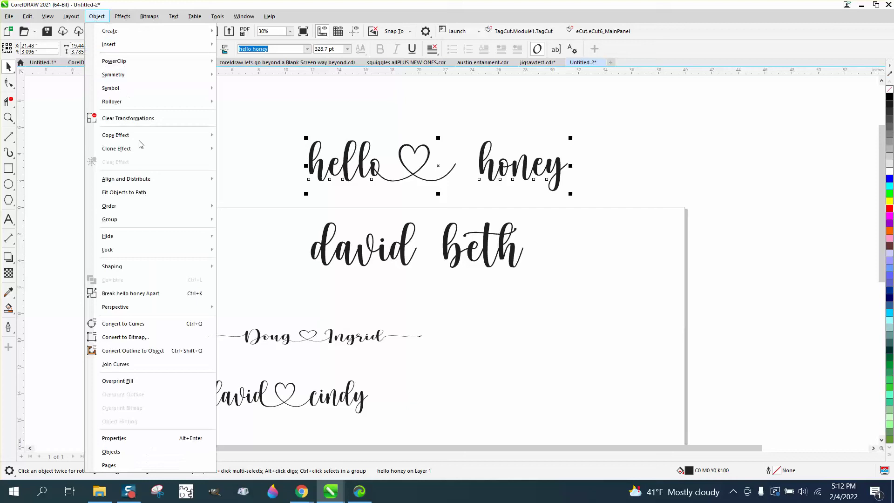
{"action": "left_click", "coordinate": [158, 292]}
{"action": "left_click", "coordinate": [330, 134]}
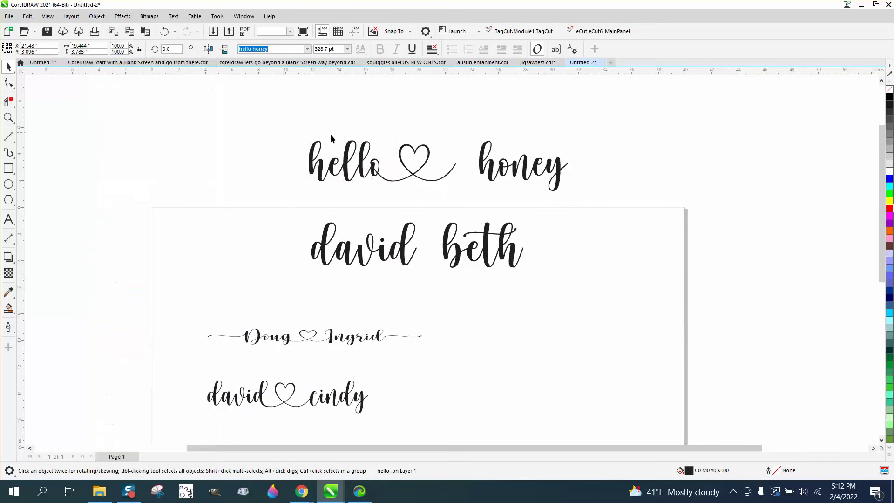
{"action": "left_click_drag", "start_coordinate": [483, 162], "coordinate": [458, 165]}
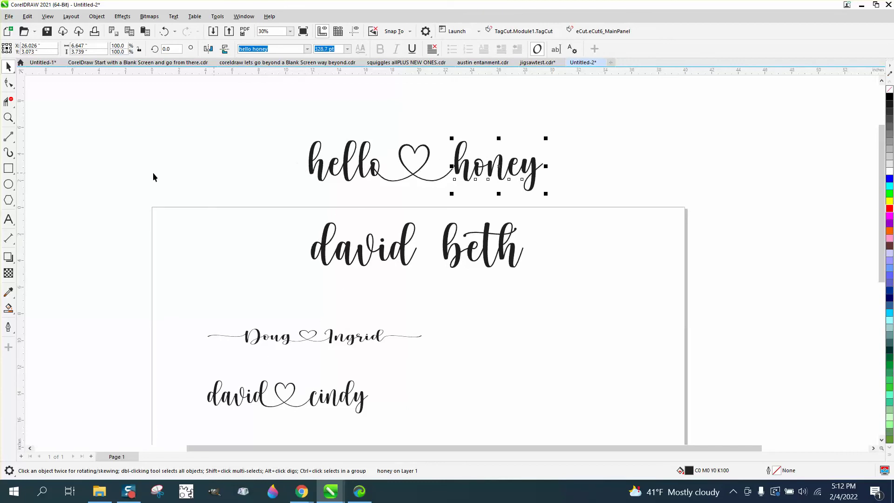
Step: Give the h of hello its swash-tailed alternate and shift hello left to reveal the heart
{"action": "left_click", "coordinate": [9, 217]}
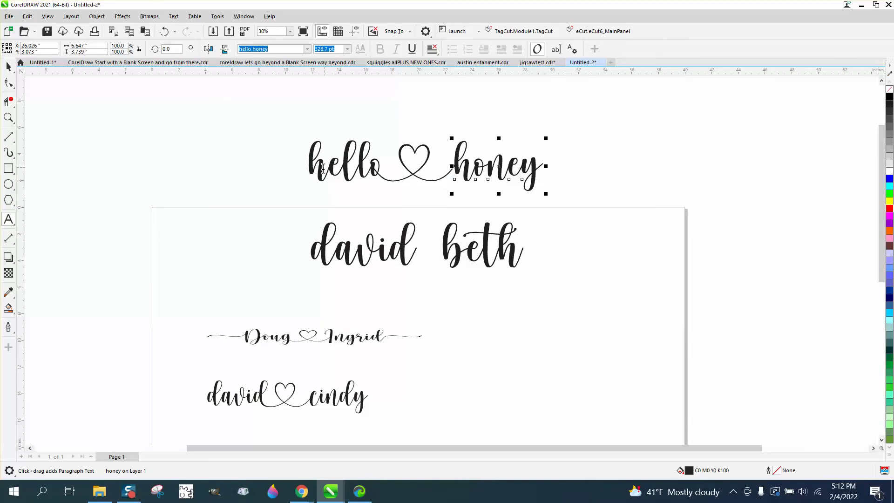
{"action": "left_click_drag", "start_coordinate": [322, 168], "coordinate": [309, 168]}
{"action": "left_click", "coordinate": [319, 188]}
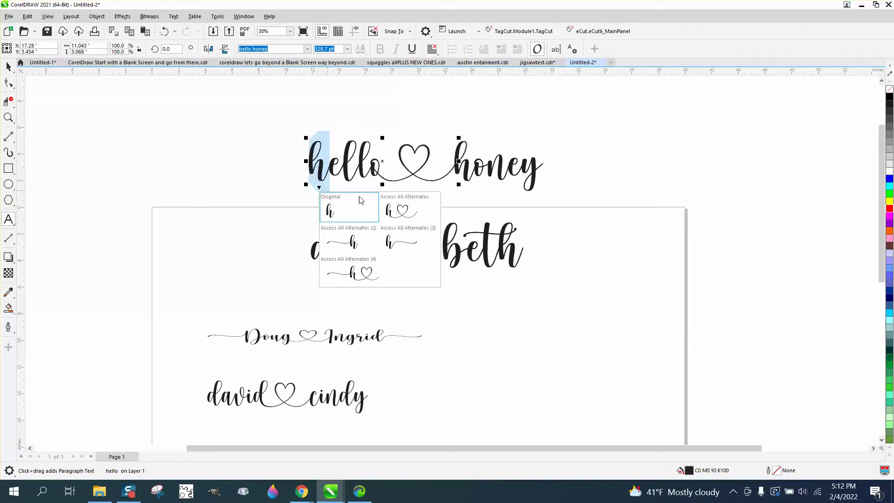
{"action": "left_click", "coordinate": [351, 243]}
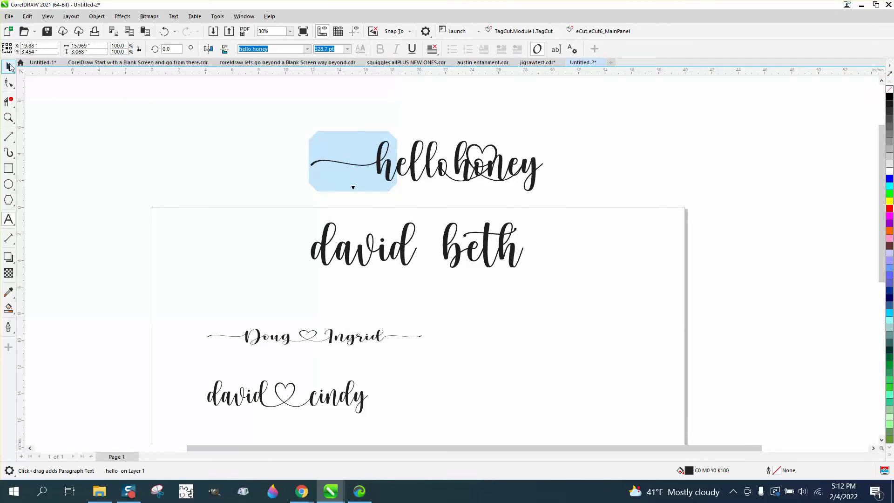
{"action": "left_click", "coordinate": [8, 66]}
{"action": "left_click_drag", "start_coordinate": [412, 159], "coordinate": [349, 162]}
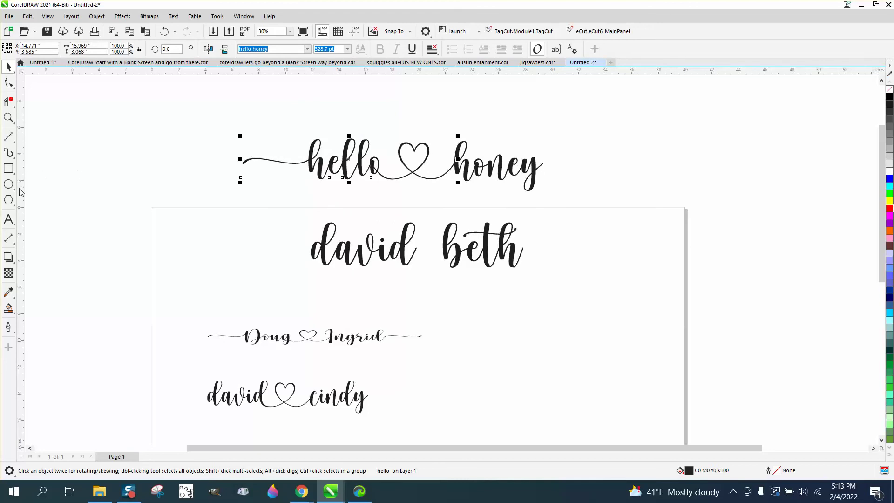
Step: Replace the y of honey with its long-tail swash alternate
{"action": "left_click", "coordinate": [9, 219]}
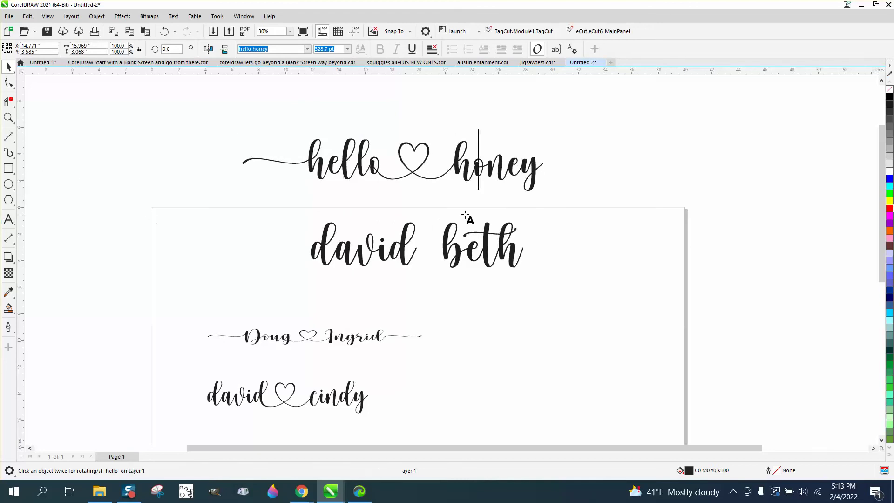
{"action": "left_click", "coordinate": [538, 168]}
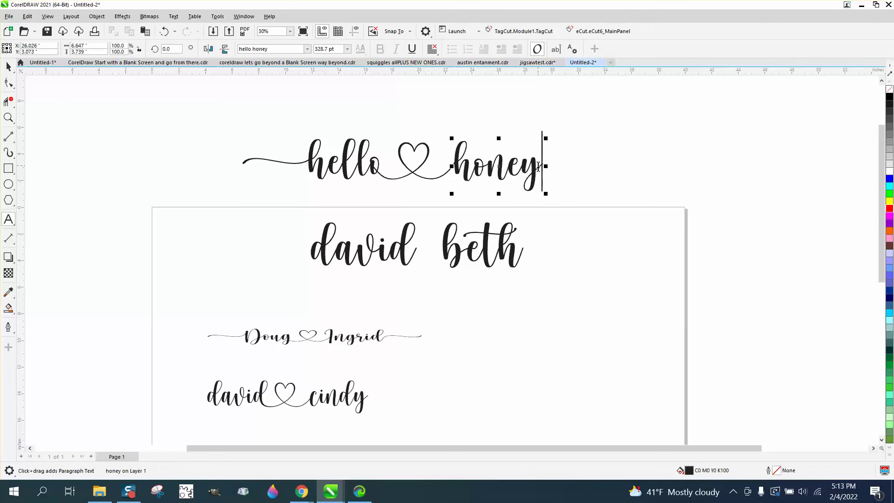
{"action": "left_click_drag", "start_coordinate": [539, 167], "coordinate": [526, 169]}
{"action": "left_click", "coordinate": [532, 188]}
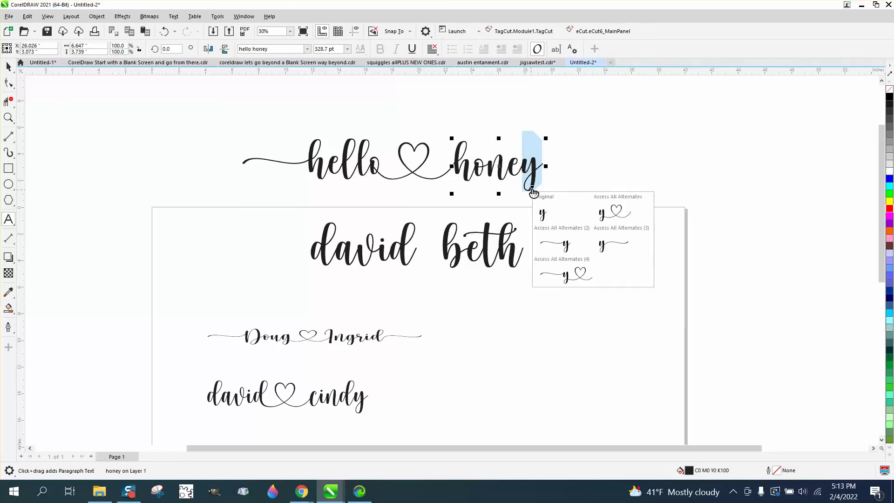
{"action": "left_click", "coordinate": [612, 242]}
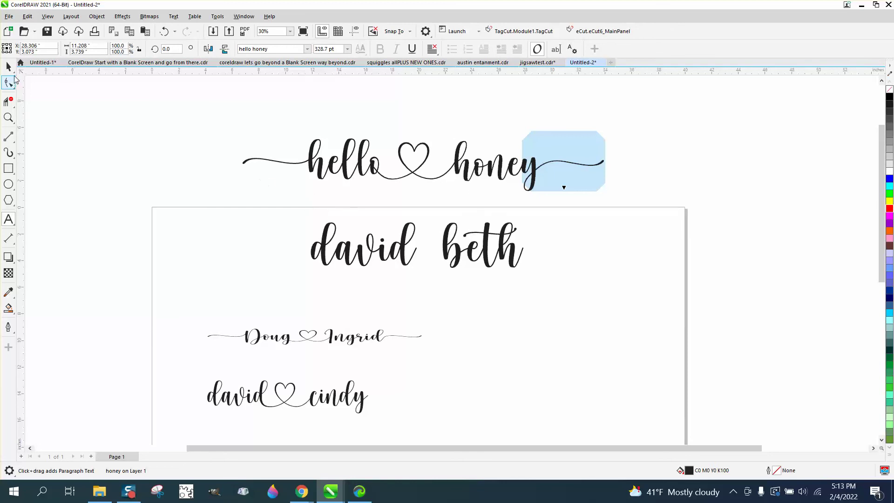
Step: Select both hello and honey together with a marquee
{"action": "left_click", "coordinate": [8, 67]}
{"action": "left_click", "coordinate": [38, 67]}
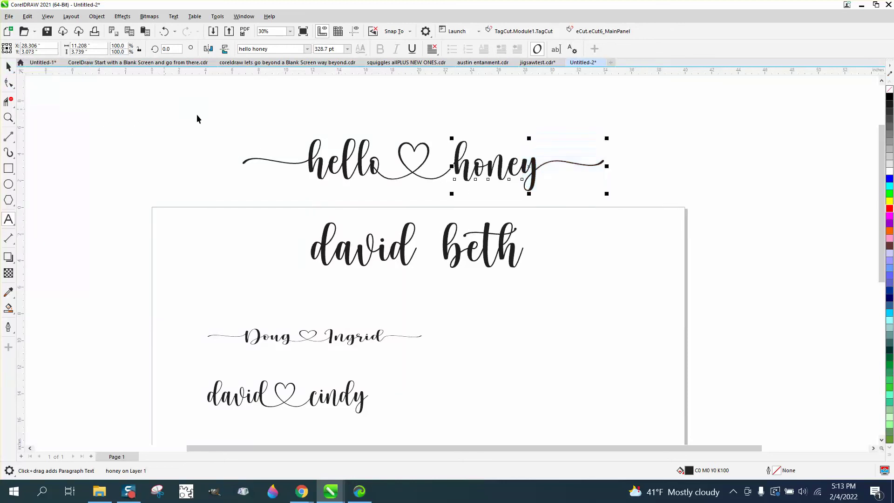
{"action": "left_click_drag", "start_coordinate": [231, 119], "coordinate": [576, 203]}
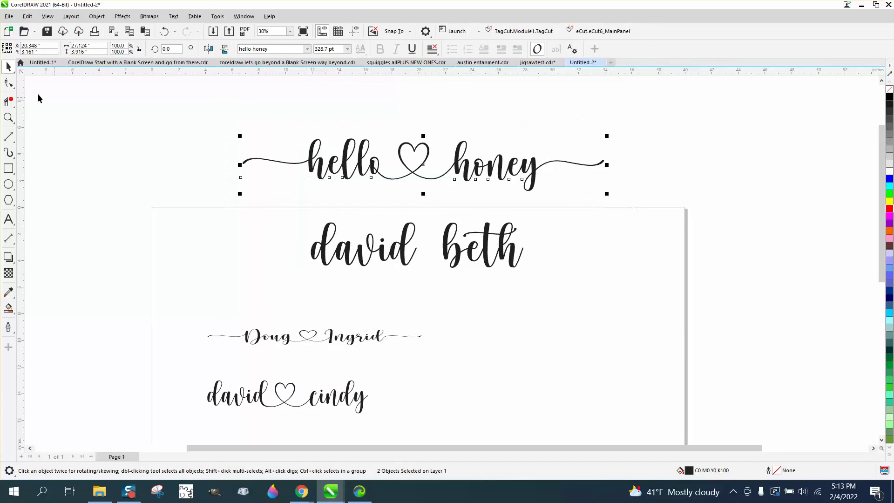
Step: Zoom in with a marquee around the hello ♡ honey lettering and its tails
{"action": "left_click", "coordinate": [9, 117]}
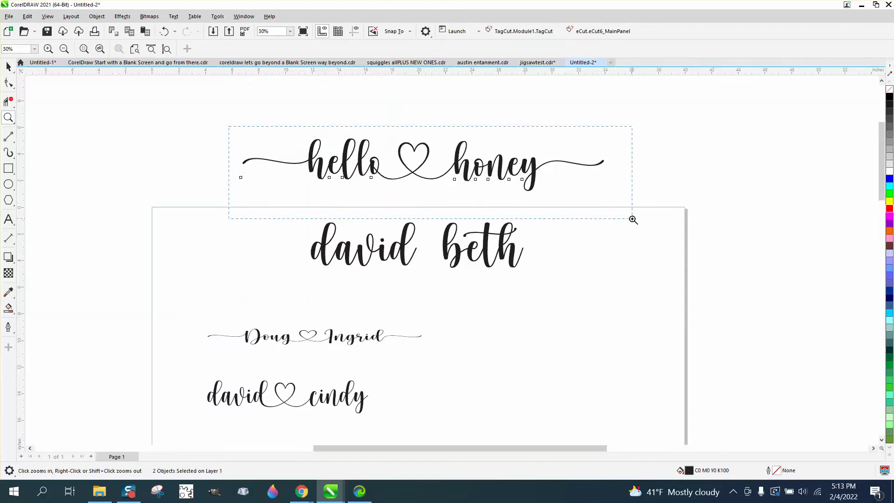
{"action": "left_click_drag", "start_coordinate": [229, 126], "coordinate": [621, 220]}
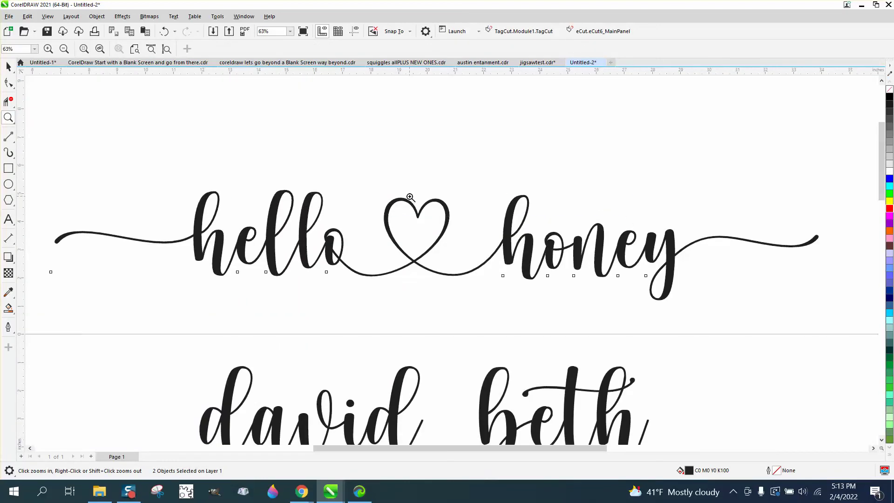
{"action": "scroll", "coordinate": [410, 196], "scroll_direction": "down", "scroll_amount": 1}
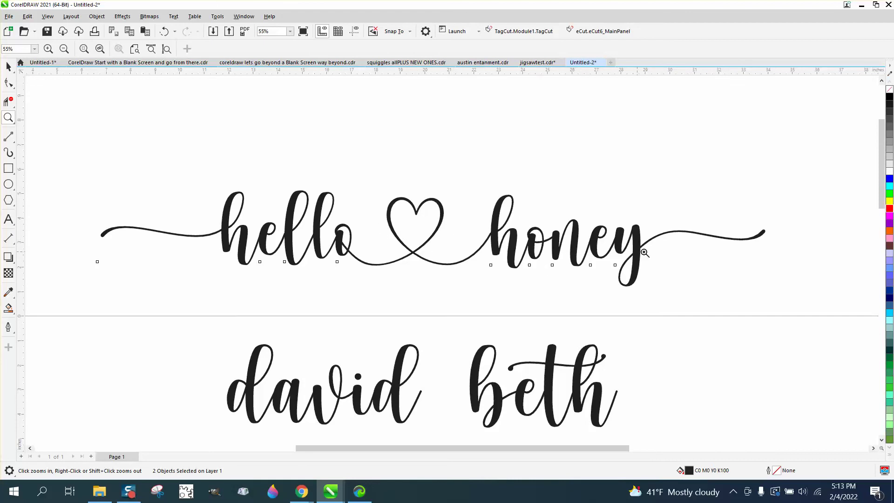
{"action": "scroll", "coordinate": [520, 244], "scroll_direction": "down", "scroll_amount": 1}
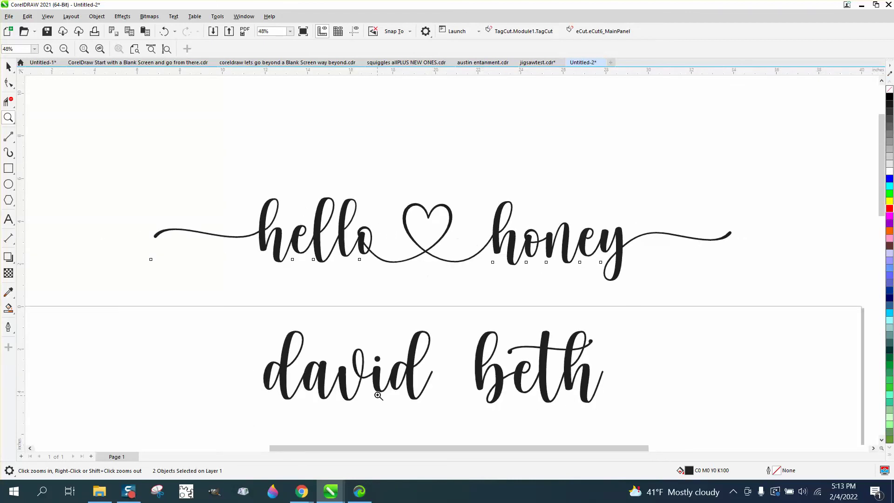
{"action": "mouse_move", "coordinate": [302, 492]}
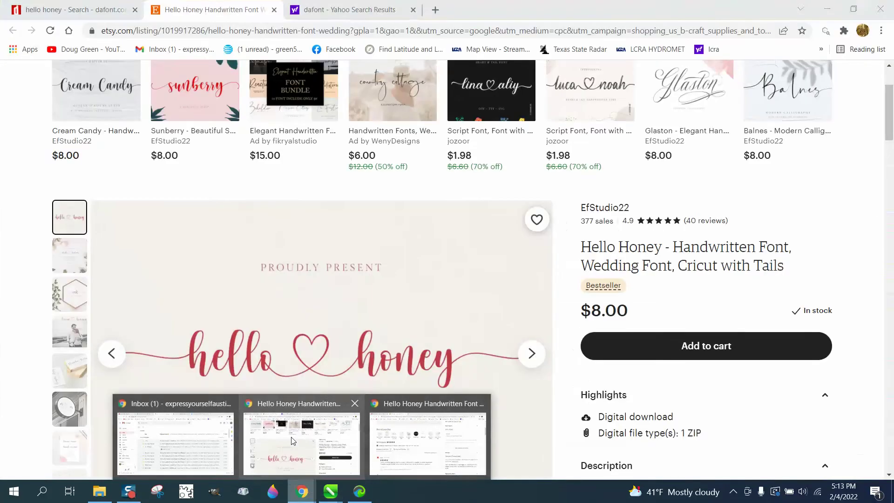
{"action": "left_click", "coordinate": [302, 433]}
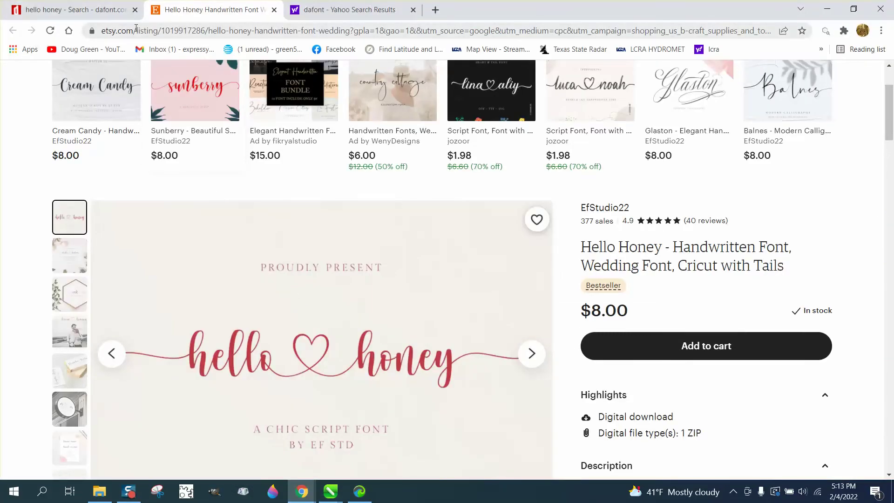
{"action": "scroll", "coordinate": [296, 297], "scroll_direction": "down", "scroll_amount": 1}
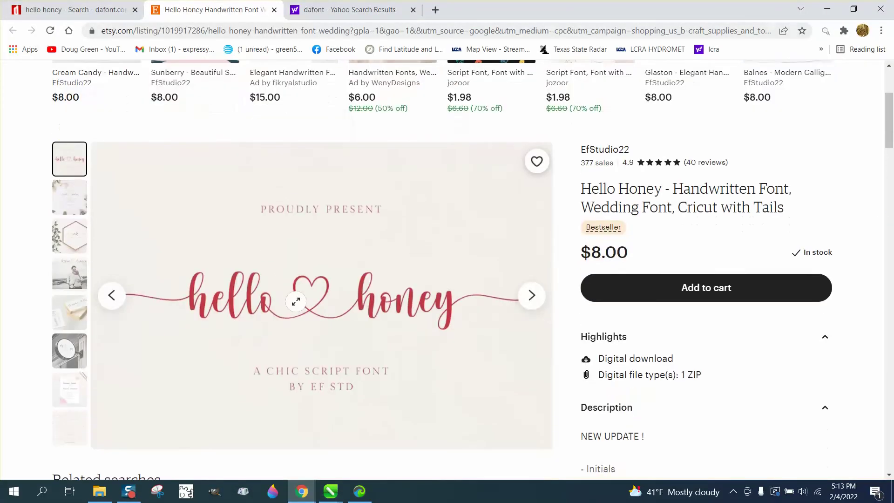
{"action": "scroll", "coordinate": [294, 300], "scroll_direction": "down", "scroll_amount": 2}
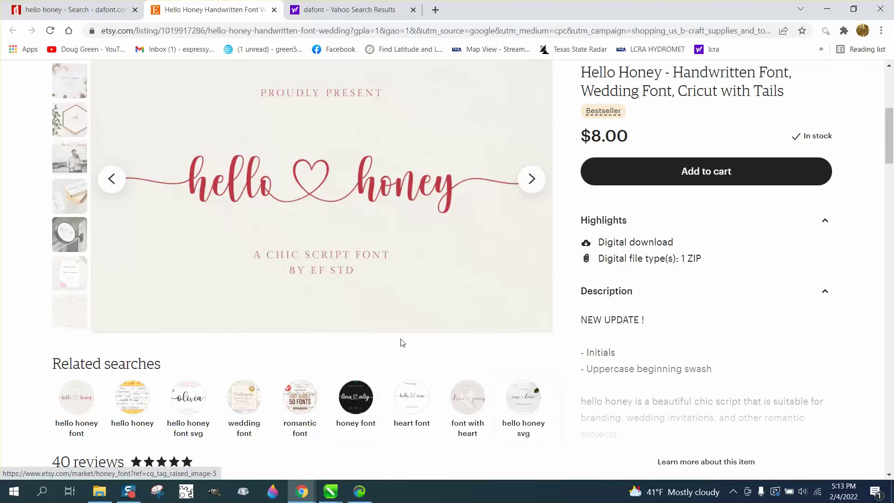
{"action": "scroll", "coordinate": [399, 343], "scroll_direction": "down", "scroll_amount": 1}
{"action": "scroll", "coordinate": [403, 338], "scroll_direction": "up", "scroll_amount": 3}
{"action": "scroll", "coordinate": [404, 338], "scroll_direction": "up", "scroll_amount": 2}
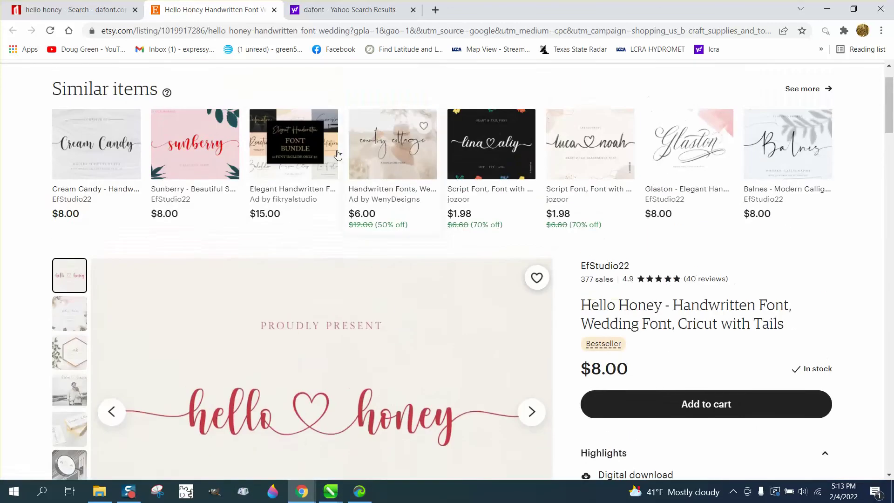
{"action": "mouse_move", "coordinate": [330, 490]}
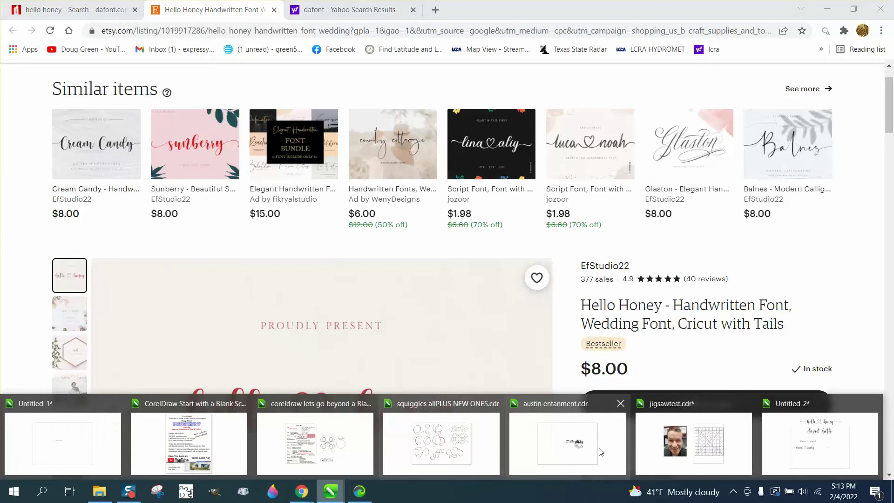
{"action": "left_click", "coordinate": [761, 441]}
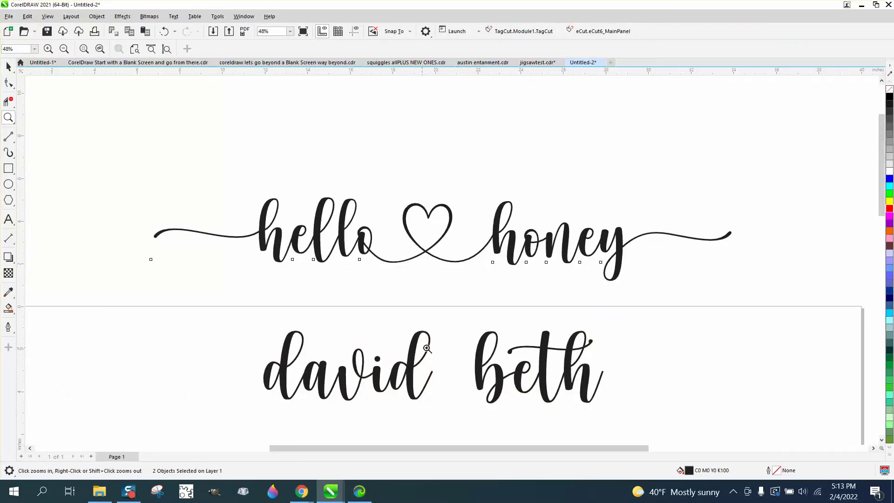